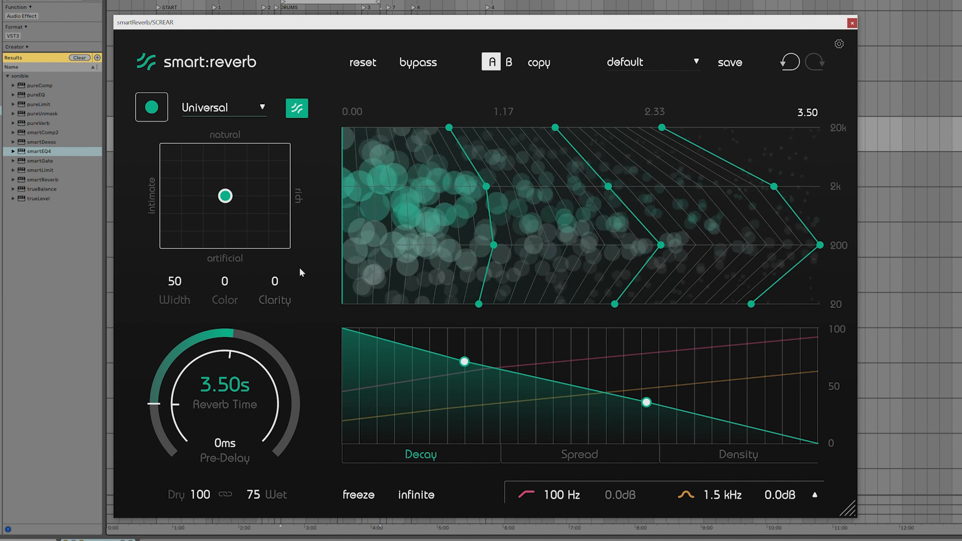
- Shift the reverb character toward natural and rich, and shape the Decay curve with its first point near 90 and second near 10
{"action": "left_click_drag", "start_coordinate": [226, 196], "coordinate": [278, 168]}
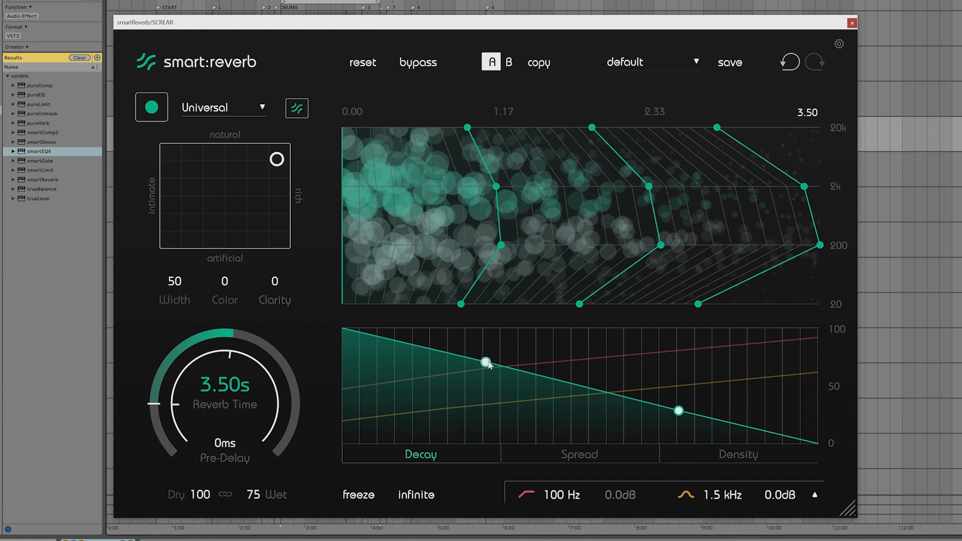
{"action": "left_click_drag", "start_coordinate": [488, 364], "coordinate": [582, 339]}
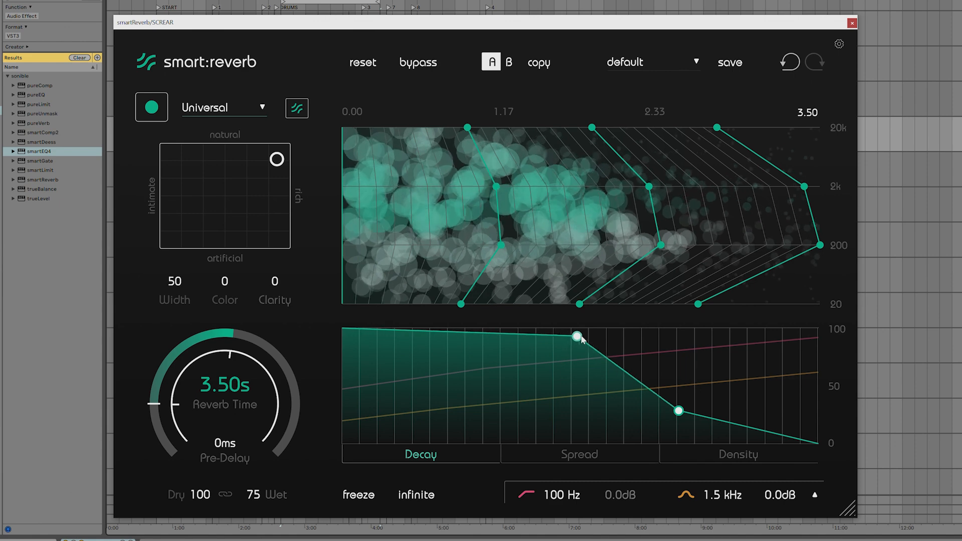
{"action": "left_click_drag", "start_coordinate": [681, 417], "coordinate": [681, 433]}
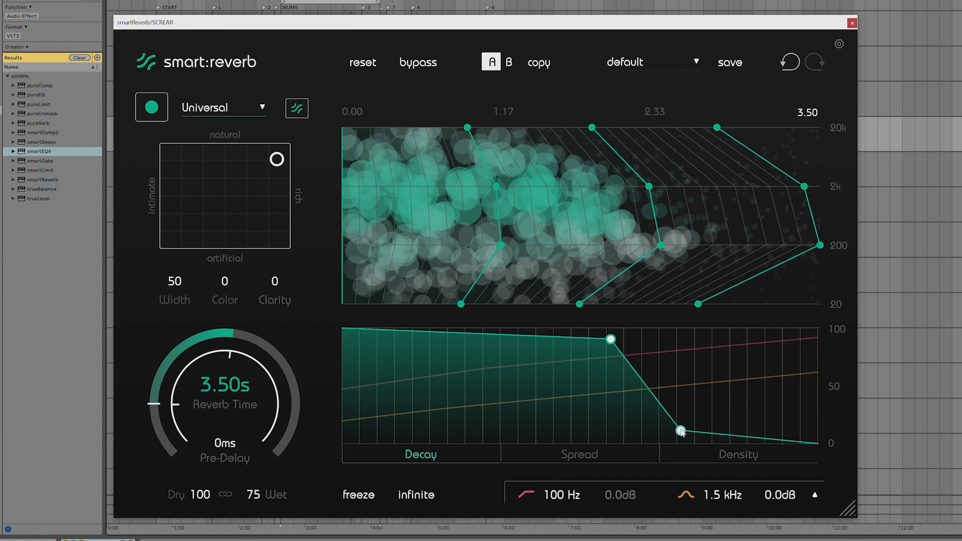
- Raise the Spread curve so its start and middle points sit at about 75 to 80 and its end at about 85
{"action": "mouse_move", "coordinate": [473, 404]}
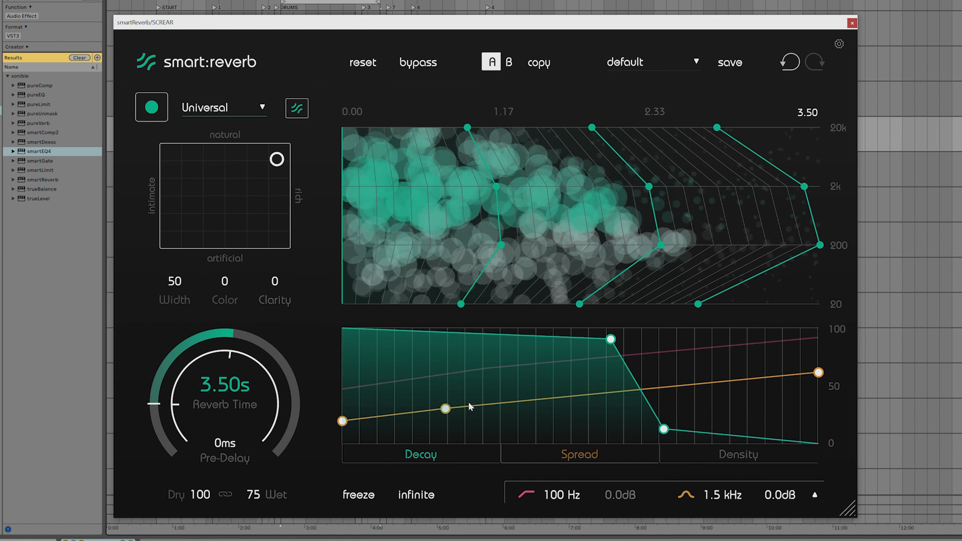
{"action": "left_click", "coordinate": [578, 453]}
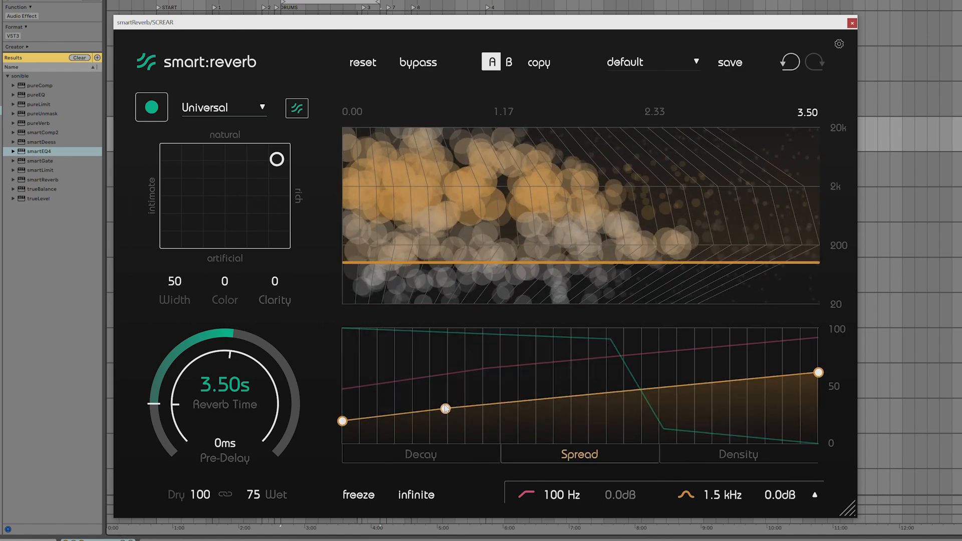
{"action": "left_click_drag", "start_coordinate": [446, 408], "coordinate": [445, 354]}
{"action": "left_click_drag", "start_coordinate": [343, 421], "coordinate": [321, 356]}
{"action": "left_click_drag", "start_coordinate": [825, 372], "coordinate": [825, 345]}
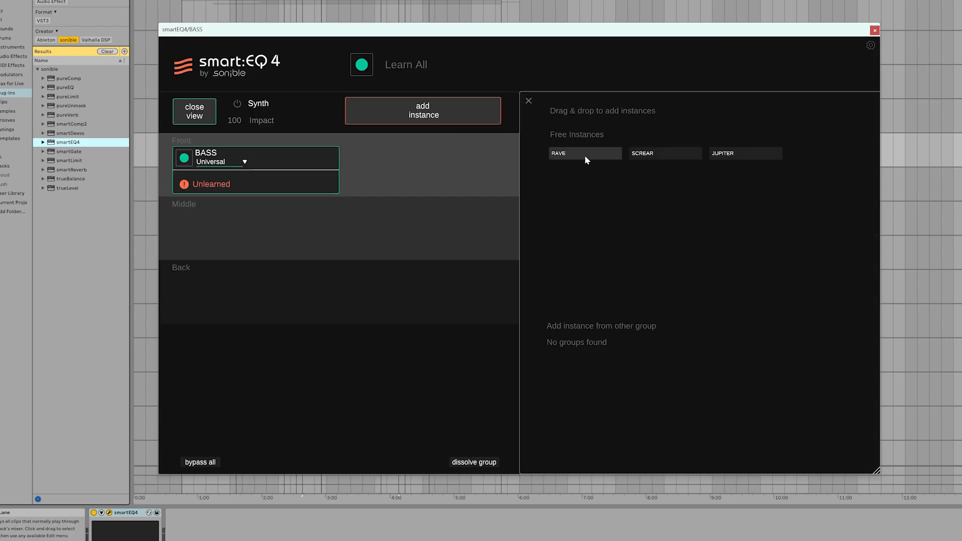
- Add RAVE to the group's middle layer, and assign the profiles Synth | Lead to RAVE and Synth | Pad to SCREAR
{"action": "left_click_drag", "start_coordinate": [585, 155], "coordinate": [375, 226]}
{"action": "left_click", "coordinate": [215, 229]}
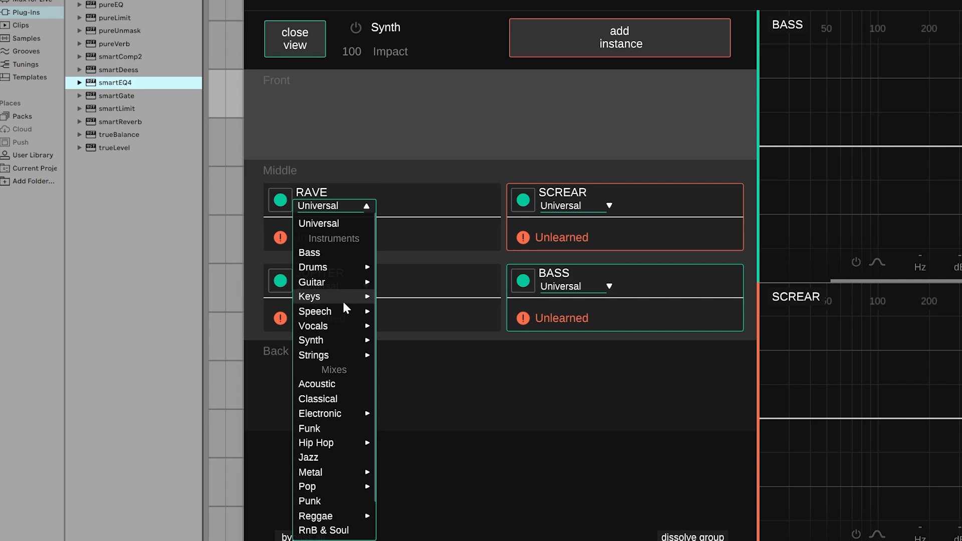
{"action": "mouse_move", "coordinate": [340, 341]}
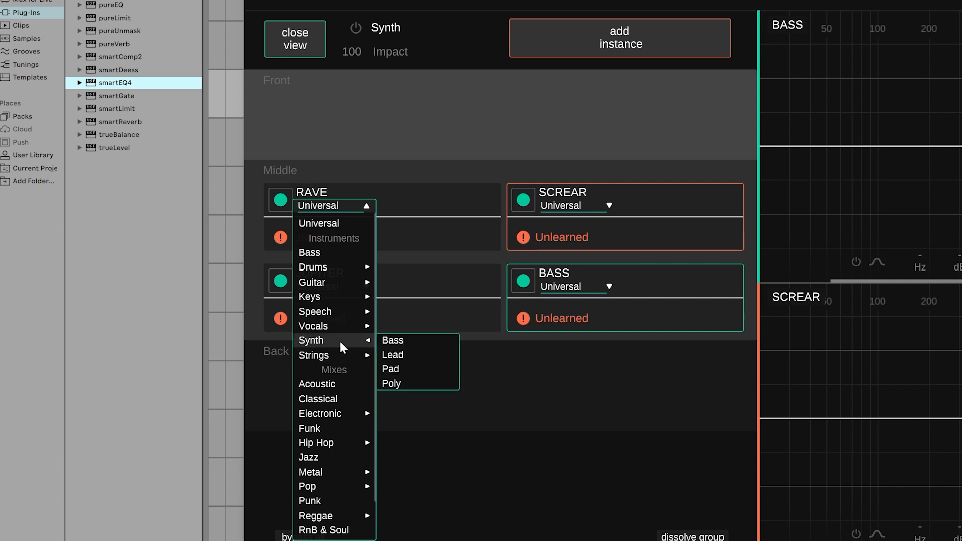
{"action": "left_click", "coordinate": [411, 354]}
{"action": "left_click", "coordinate": [574, 210]}
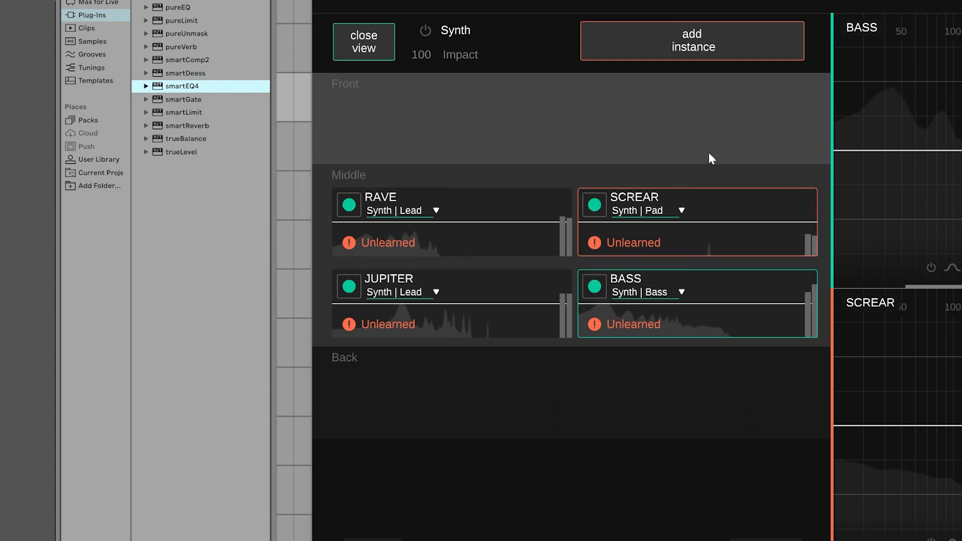
- Arrange the group layers with SCREAR and RAVE in Front and JUPITER in Back
{"action": "left_click_drag", "start_coordinate": [709, 200], "coordinate": [546, 119]}
{"action": "left_click_drag", "start_coordinate": [498, 202], "coordinate": [687, 148]}
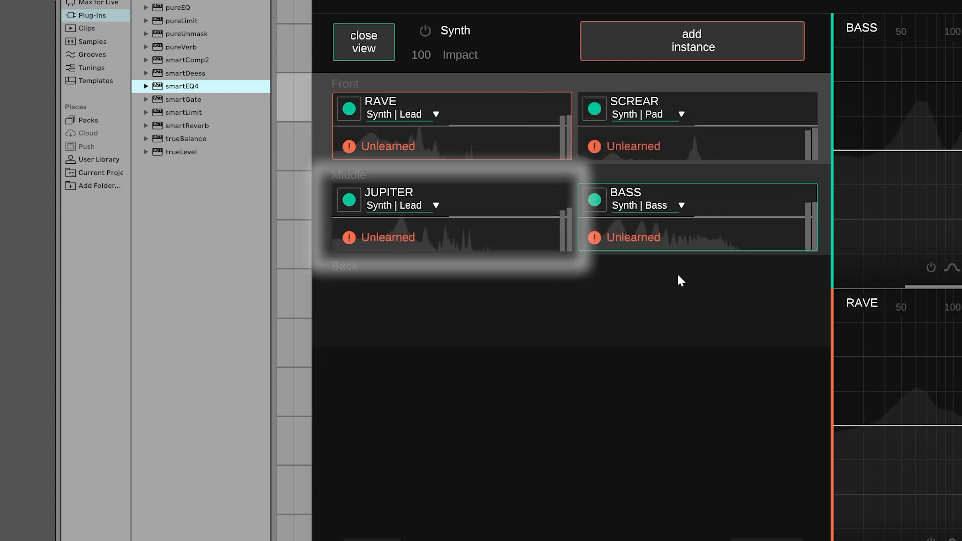
{"action": "left_click", "coordinate": [515, 195]}
{"action": "left_click_drag", "start_coordinate": [515, 194], "coordinate": [531, 291]}
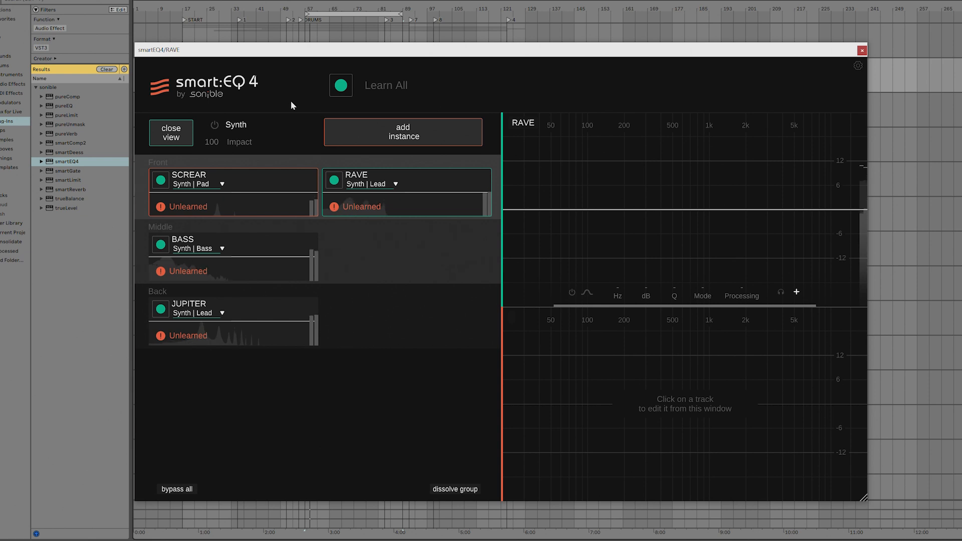
- Run learning for all instances in the group and set RAVE's Adaptive amount to about 39
{"action": "left_click", "coordinate": [334, 86]}
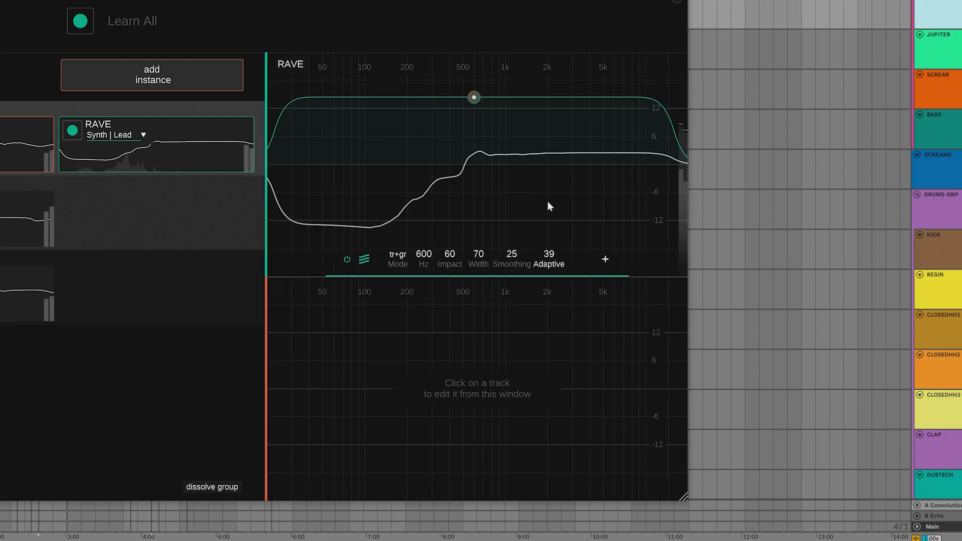
{"action": "left_click_drag", "start_coordinate": [548, 202], "coordinate": [548, 200]}
- Show SCREAR's EQ beneath RAVE's for editing and lower the Synth group's overall Impact
{"action": "left_click", "coordinate": [25, 221]}
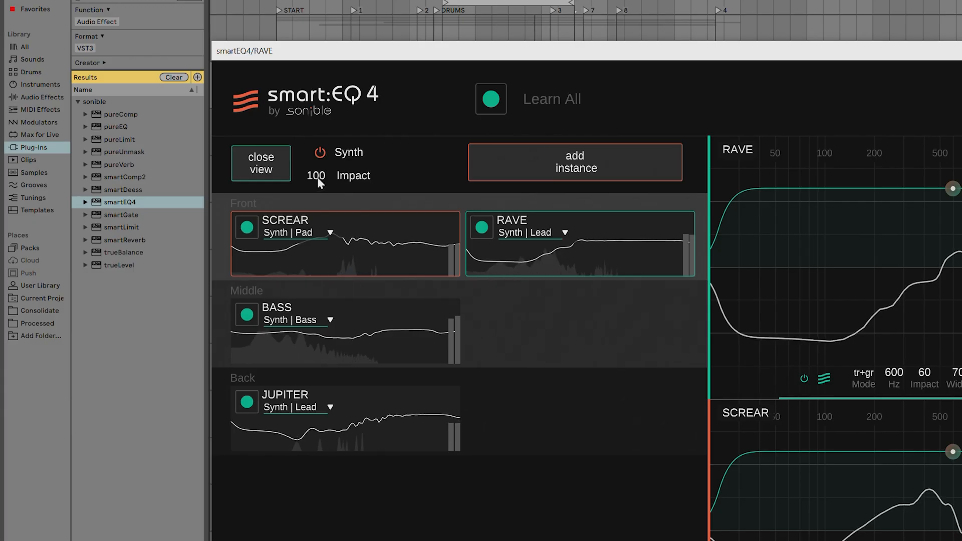
{"action": "left_click_drag", "start_coordinate": [317, 177], "coordinate": [323, 208]}
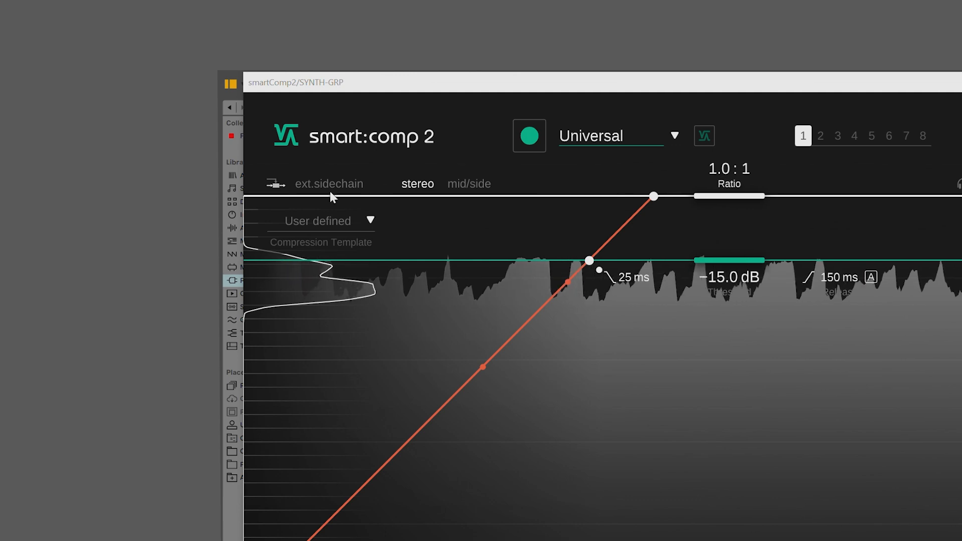
- Enable the external sidechain in smart:comp 2 on SYNTH-GRP and choose KICK as the sidechain source
{"action": "left_click", "coordinate": [330, 191]}
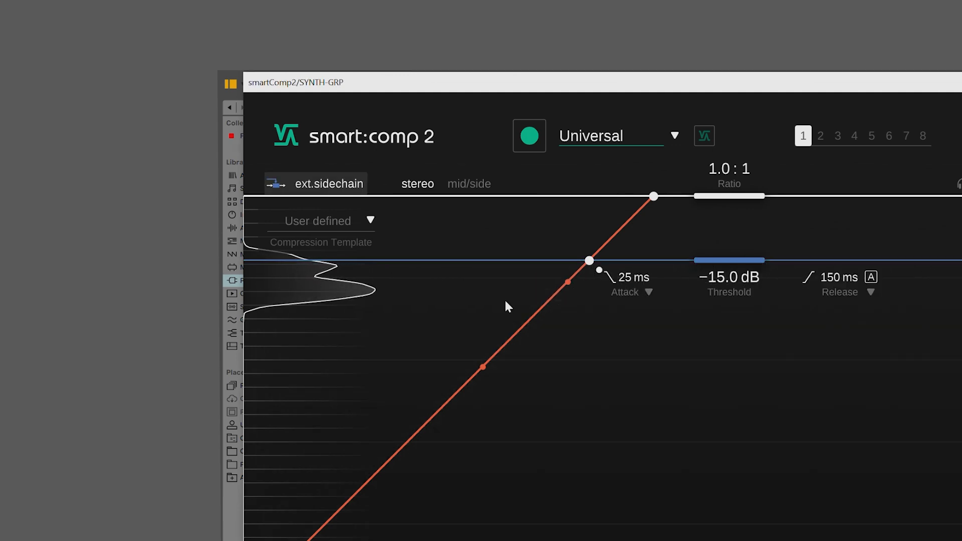
{"action": "left_click", "coordinate": [333, 261]}
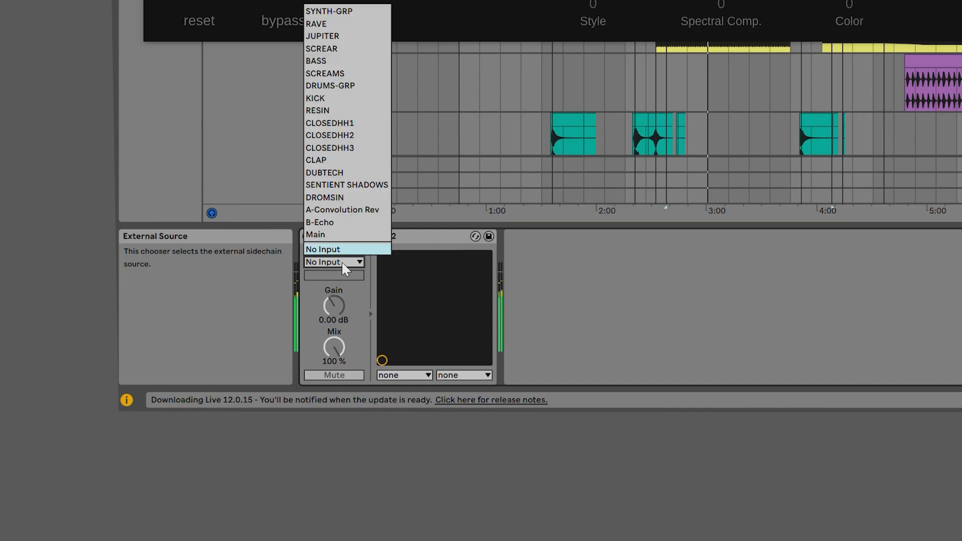
{"action": "left_click", "coordinate": [345, 102]}
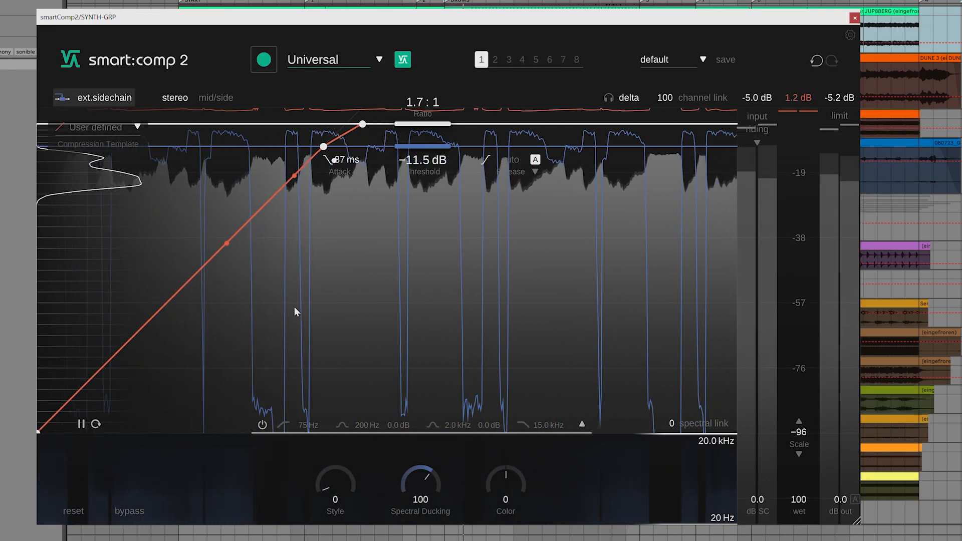
- Raise the compressor's Spectral Ducking to 150 and shift its Style toward dirty
{"action": "left_click_drag", "start_coordinate": [425, 476], "coordinate": [426, 426]}
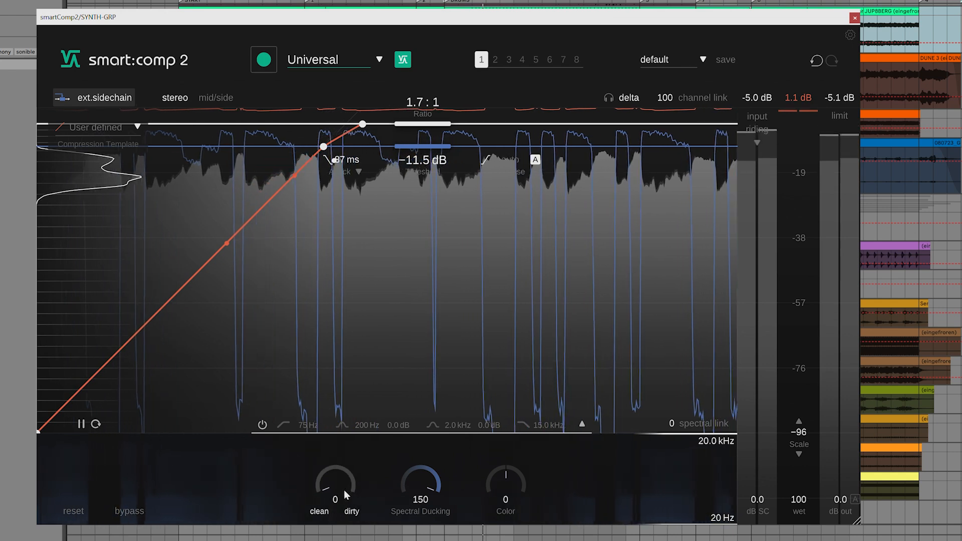
{"action": "left_click_drag", "start_coordinate": [341, 491], "coordinate": [340, 441]}
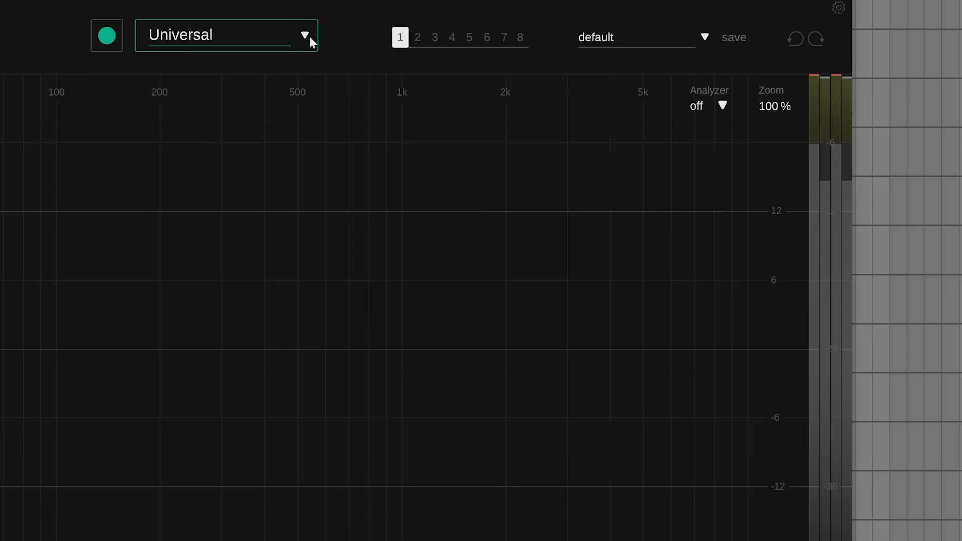
- Set the smart:EQ 4 profile on the Main track to Electronic | House
{"action": "left_click", "coordinate": [309, 35]}
{"action": "mouse_move", "coordinate": [246, 296]}
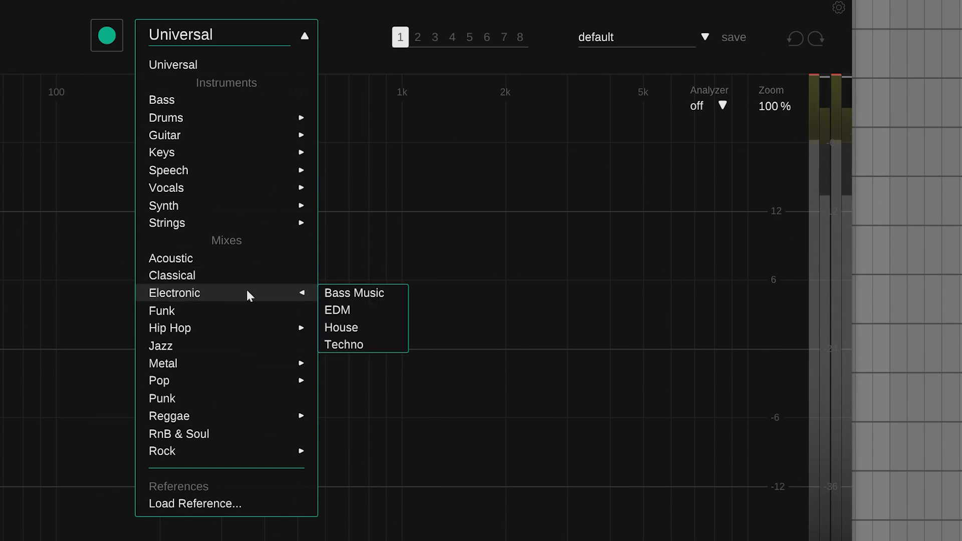
{"action": "left_click", "coordinate": [383, 328]}
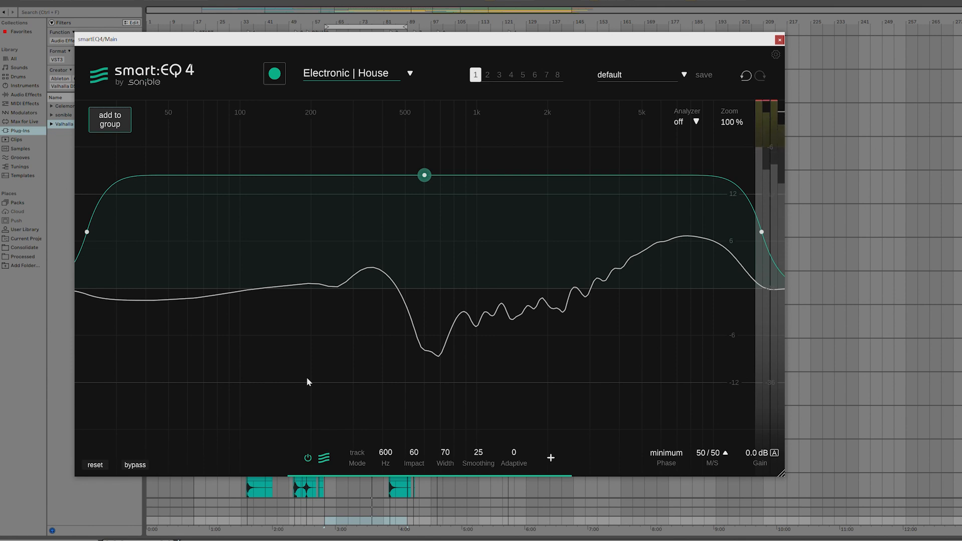
- Add an EQ band at about 154 Hz and 4.5 dB, change it to a low shelf, and move it up in frequency
{"action": "double_click", "coordinate": [284, 253]}
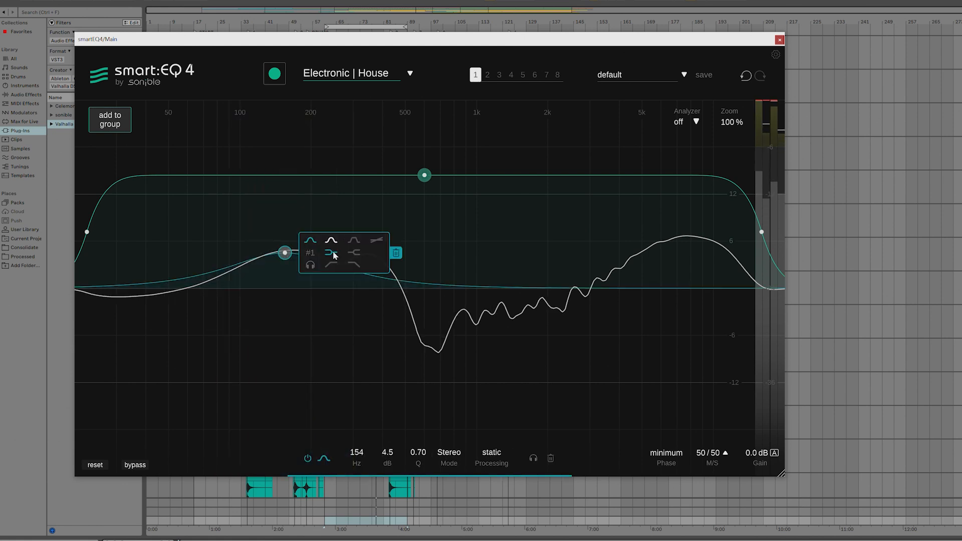
{"action": "left_click", "coordinate": [331, 253]}
{"action": "mouse_move", "coordinate": [285, 253]}
{"action": "left_mouse_down"}
{"action": "mouse_move", "coordinate": [339, 264]}
{"action": "mouse_move", "coordinate": [366, 255]}
{"action": "left_mouse_up"}
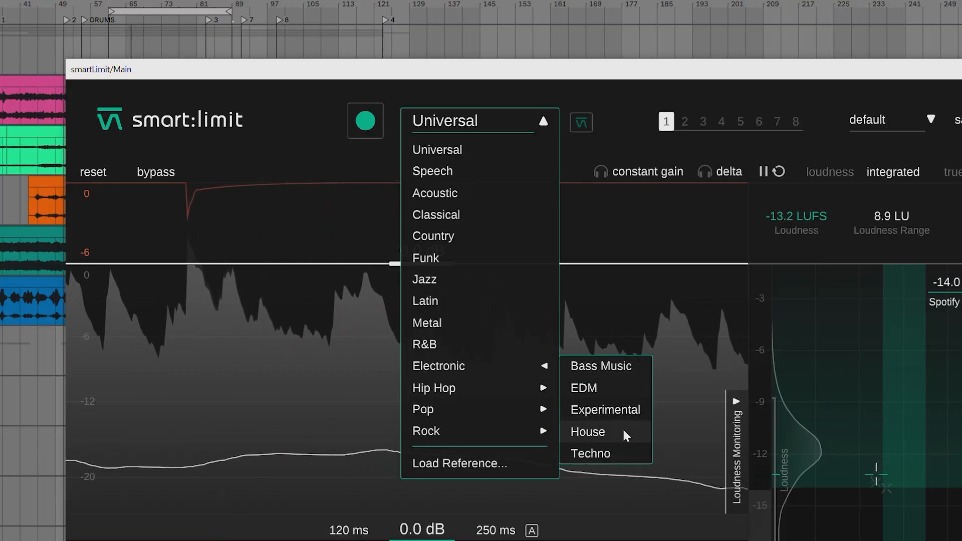
- Set the smart:limit profile on the Main track to Electronic | House and raise the Bass Control amount
{"action": "left_click", "coordinate": [623, 434]}
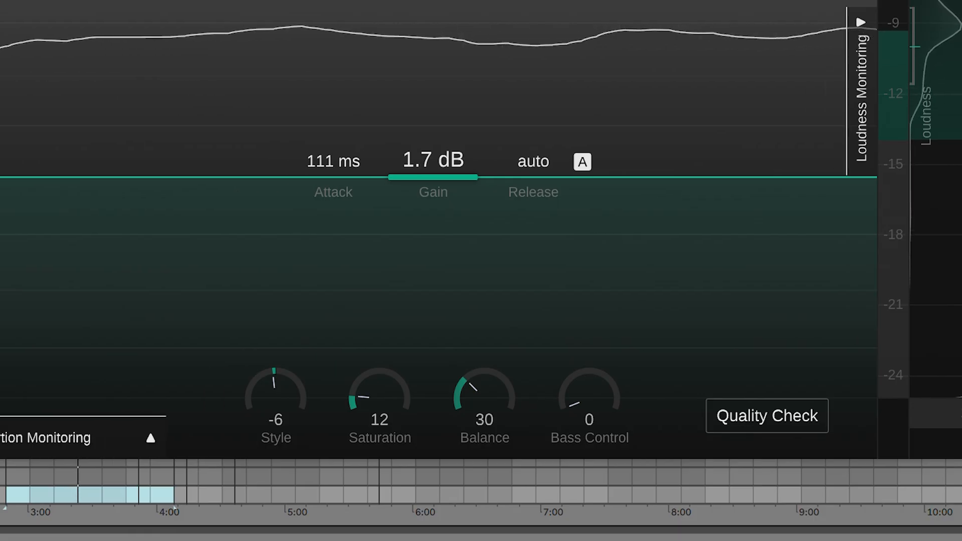
{"action": "scroll", "coordinate": [609, 425], "scroll_direction": "up", "scroll_amount": 1}
{"action": "left_click_drag", "start_coordinate": [611, 425], "coordinate": [618, 333]}
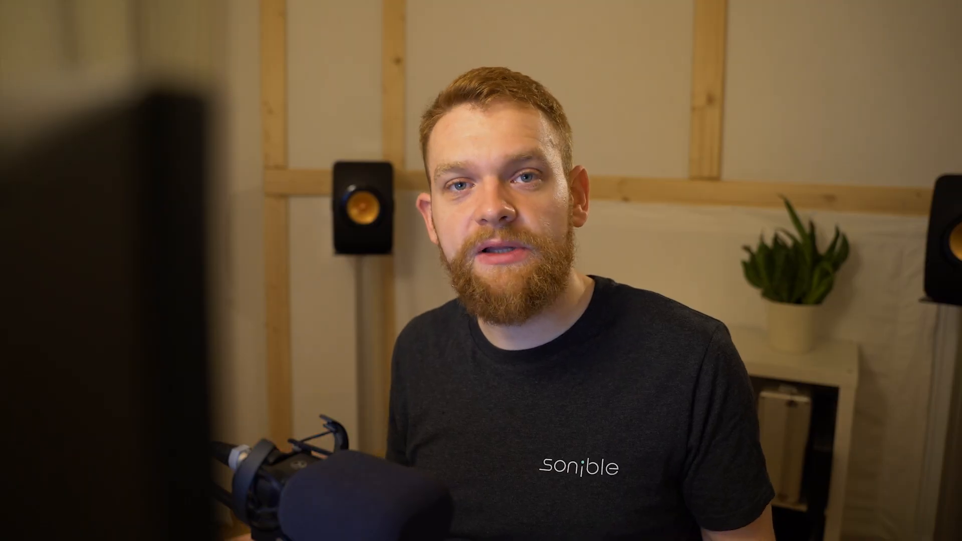